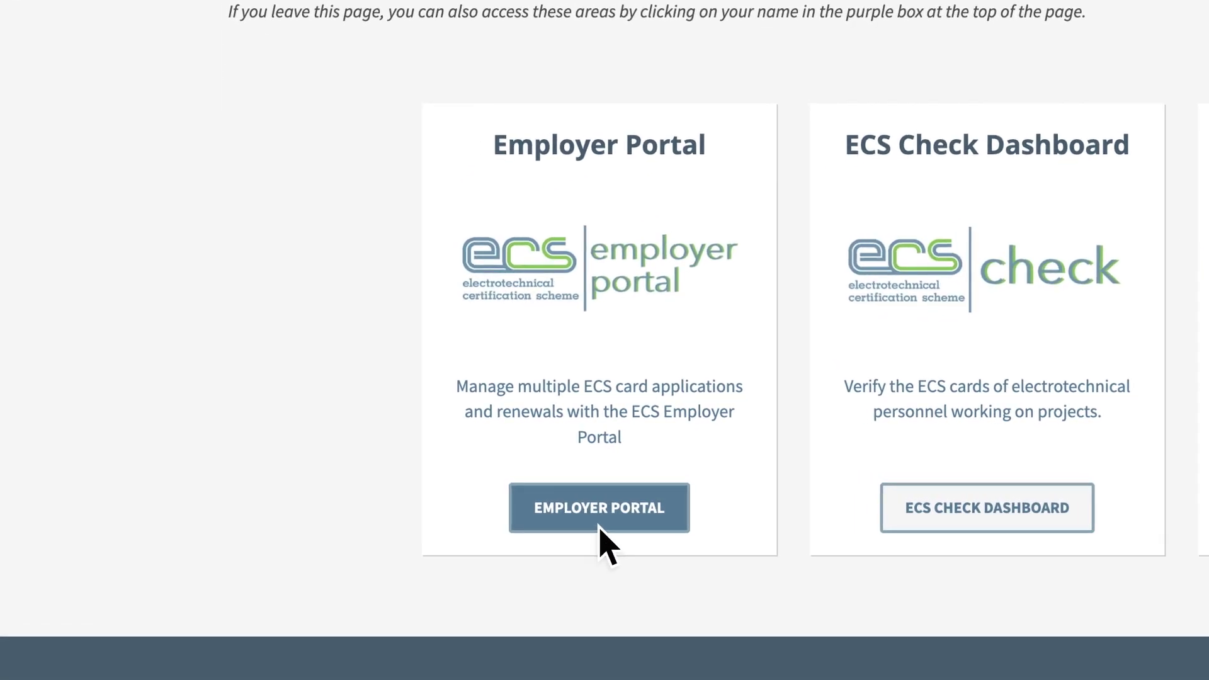
Select the first of the 10 current employees and start a card application for them.
{"action": "left_click", "coordinate": [599, 528]}
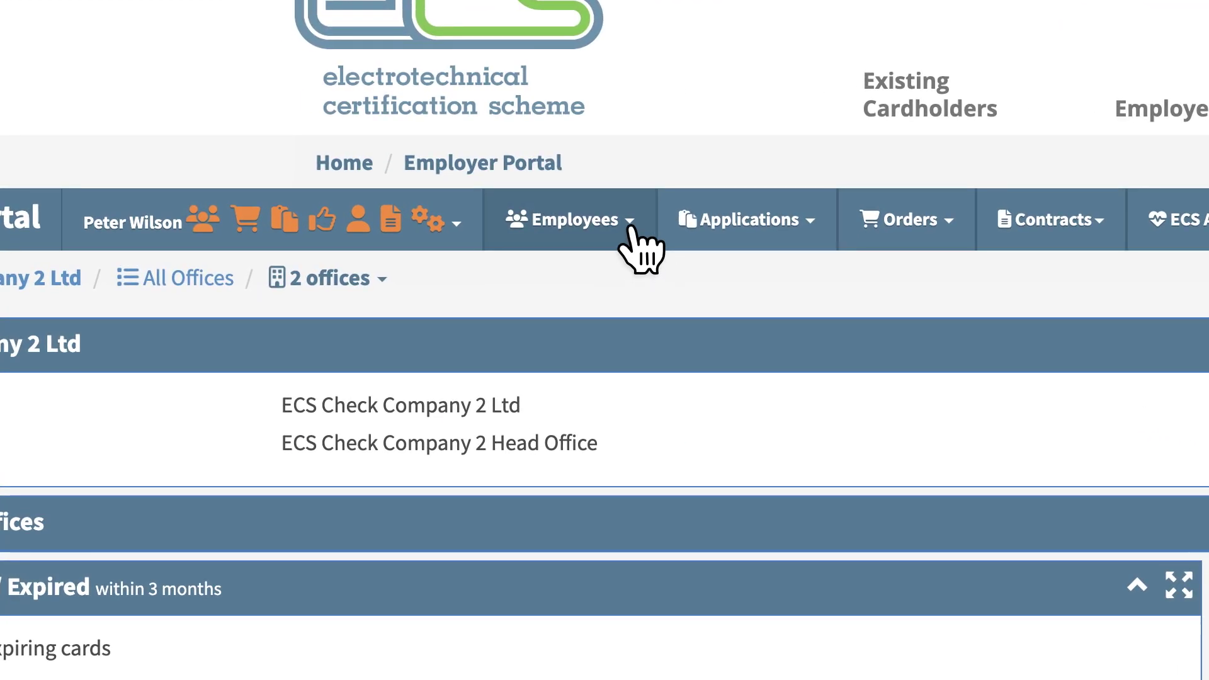
{"action": "left_click", "coordinate": [631, 230]}
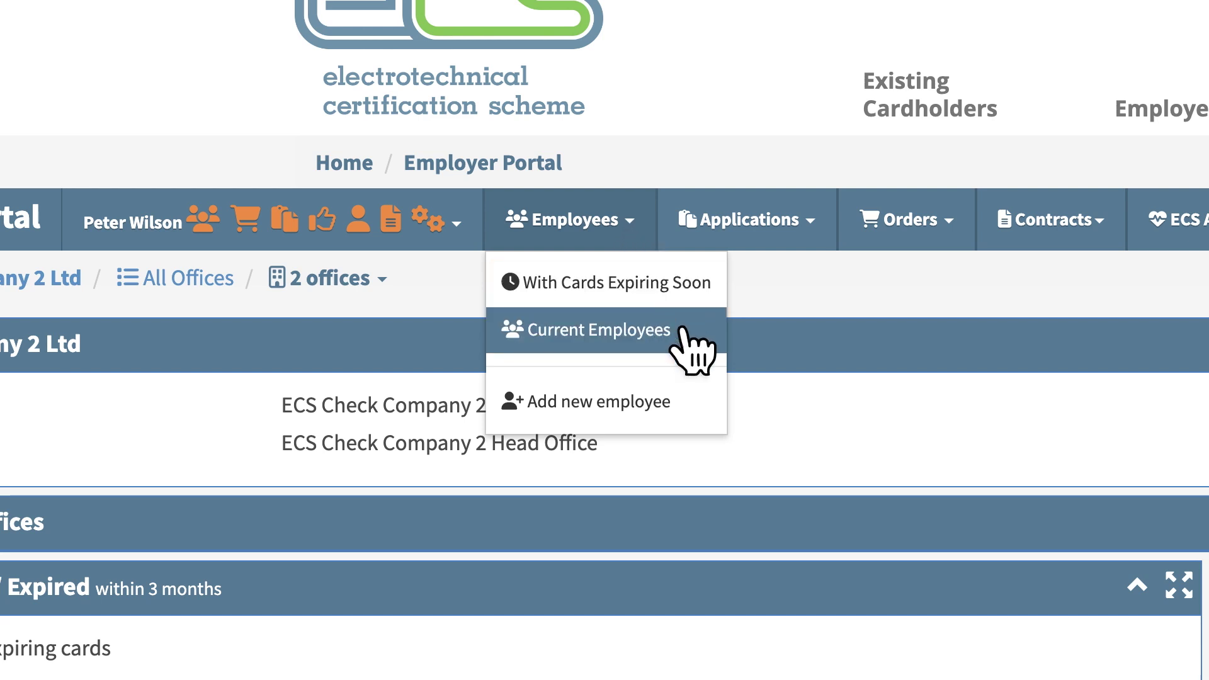
{"action": "left_click", "coordinate": [696, 346]}
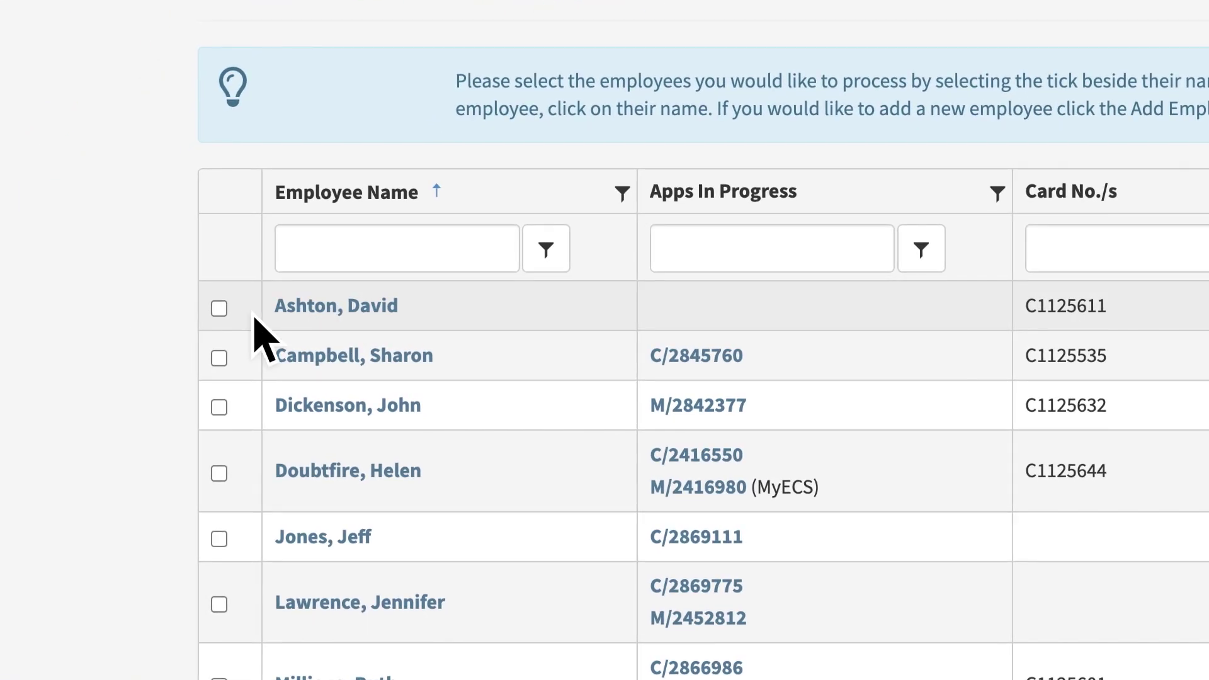
{"action": "left_click", "coordinate": [219, 308]}
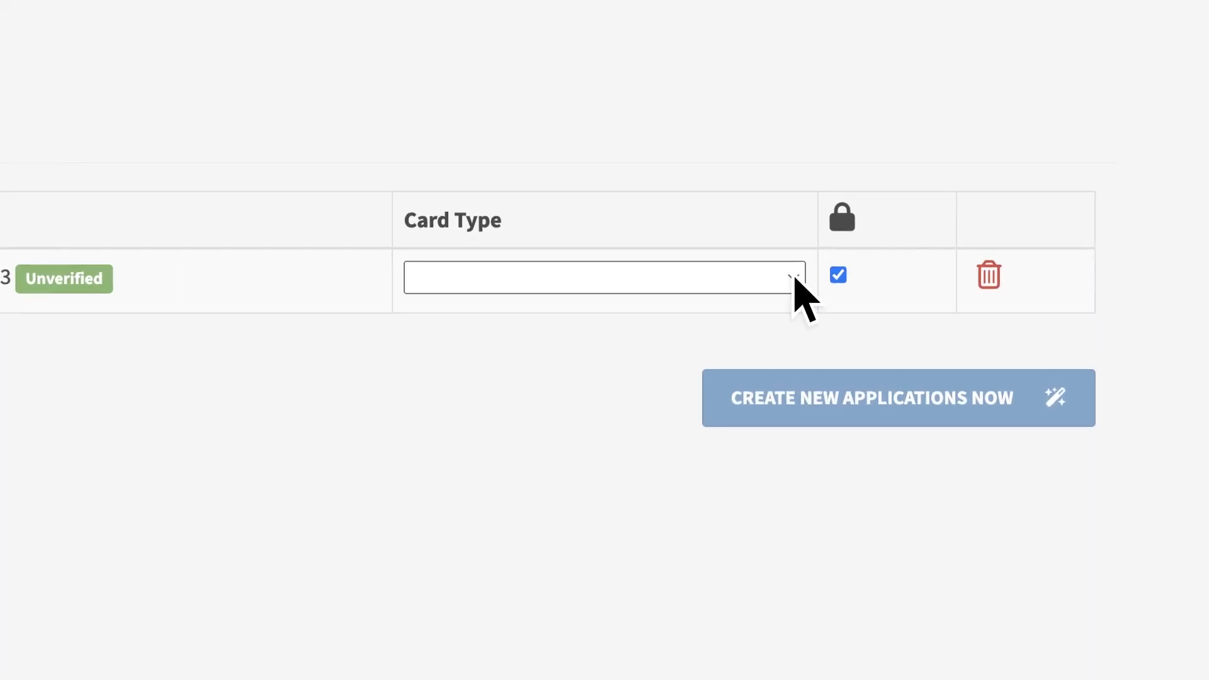
Create a Craft or Related Disciplines - Initial card application and open it at Applicant Details.
{"action": "left_click", "coordinate": [794, 277]}
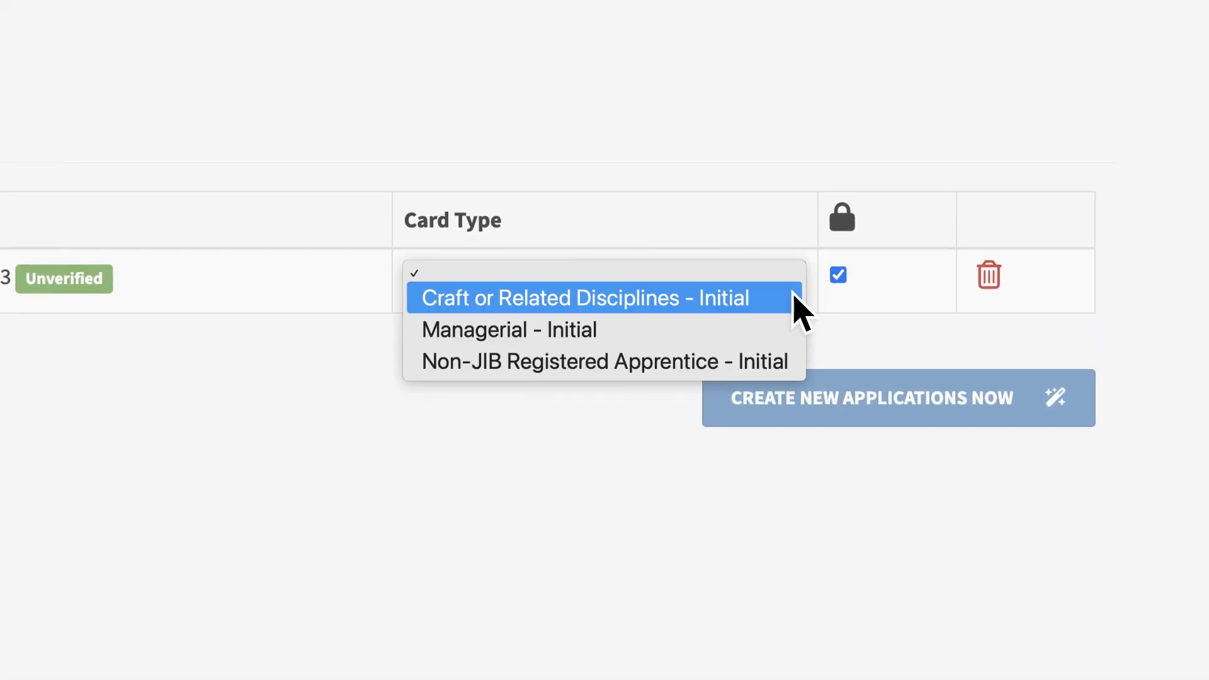
{"action": "left_click", "coordinate": [797, 303]}
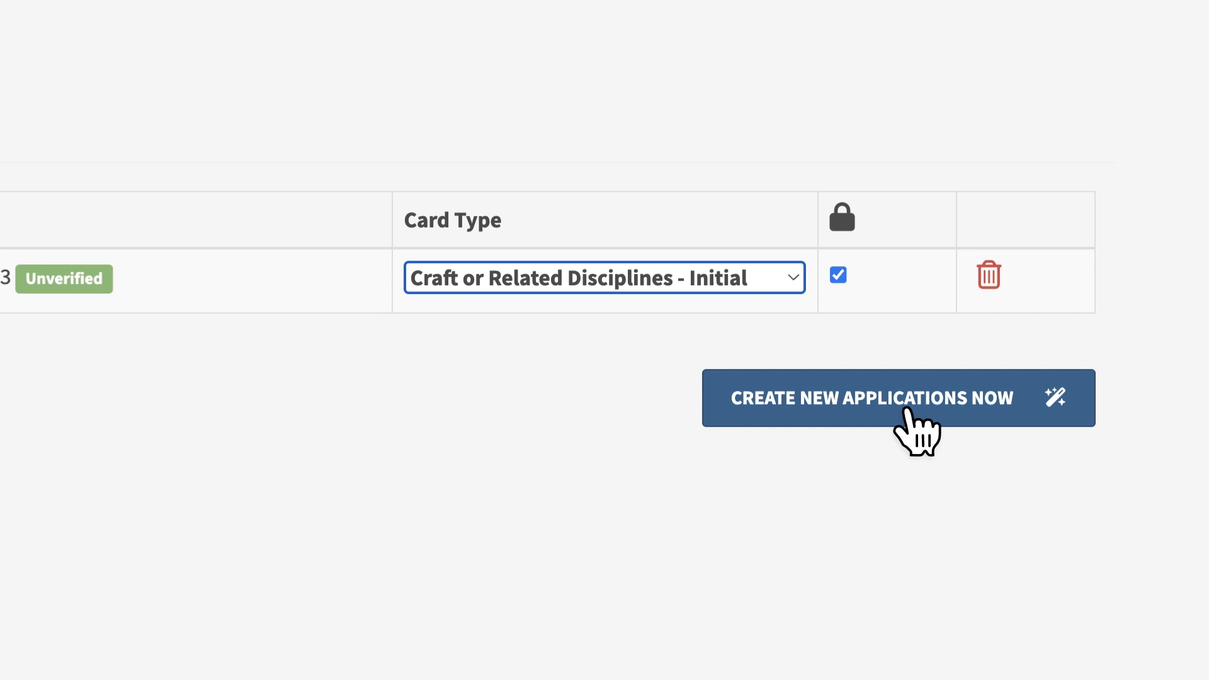
{"action": "left_click", "coordinate": [907, 409]}
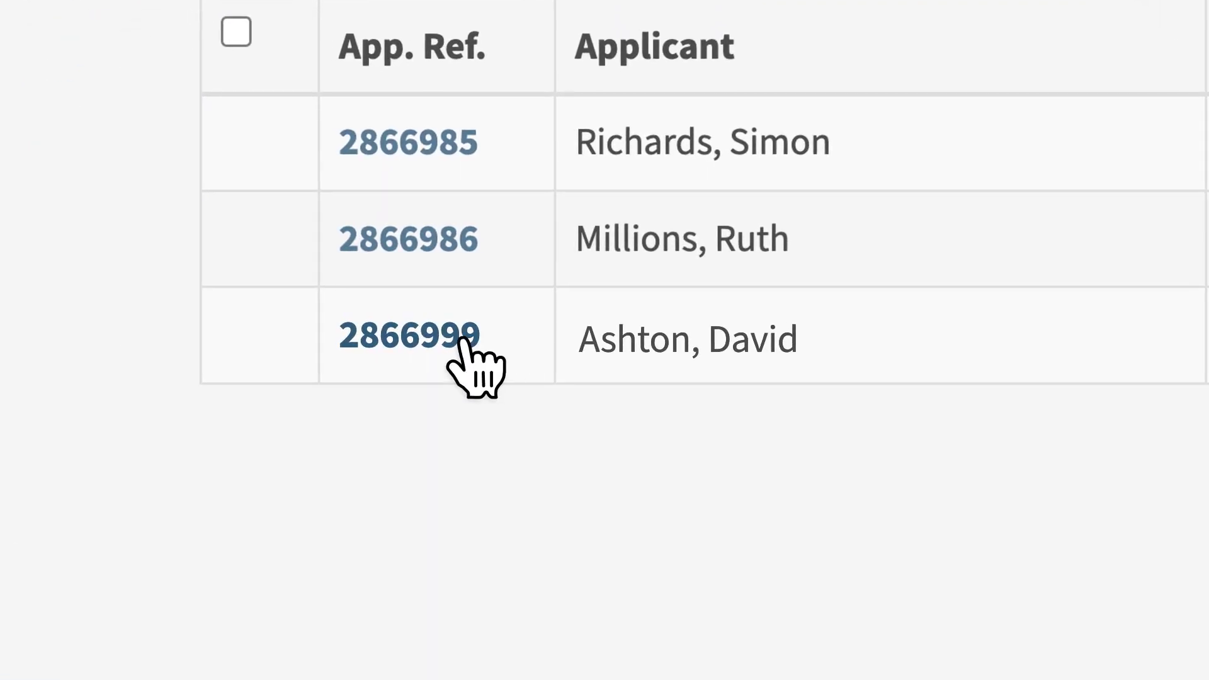
{"action": "left_click", "coordinate": [408, 341]}
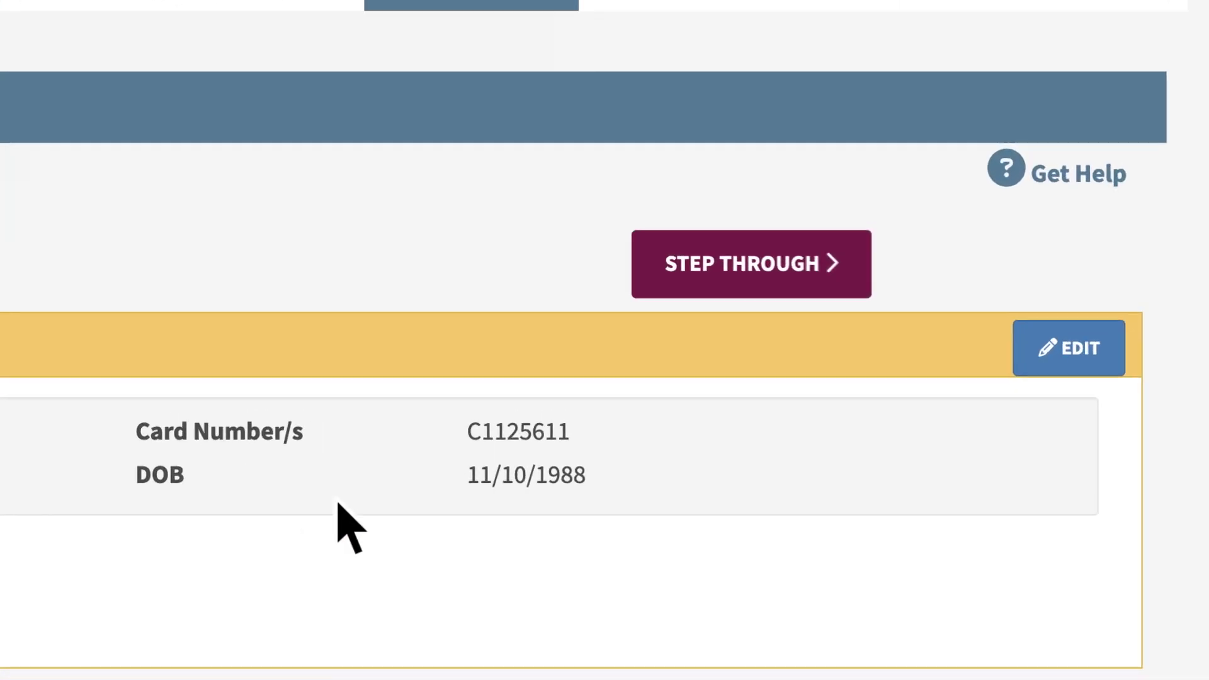
{"action": "left_click", "coordinate": [638, 318]}
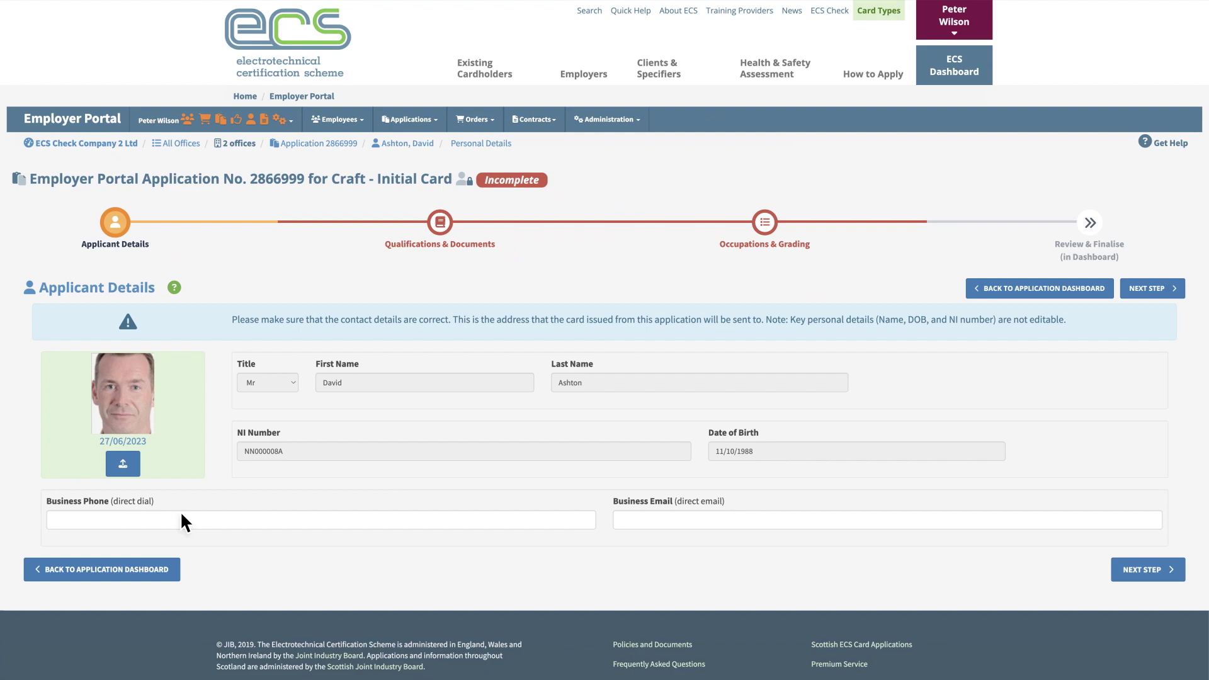
Fill in the applicant's business phone number and business e-mail address.
{"action": "left_click", "coordinate": [54, 521]}
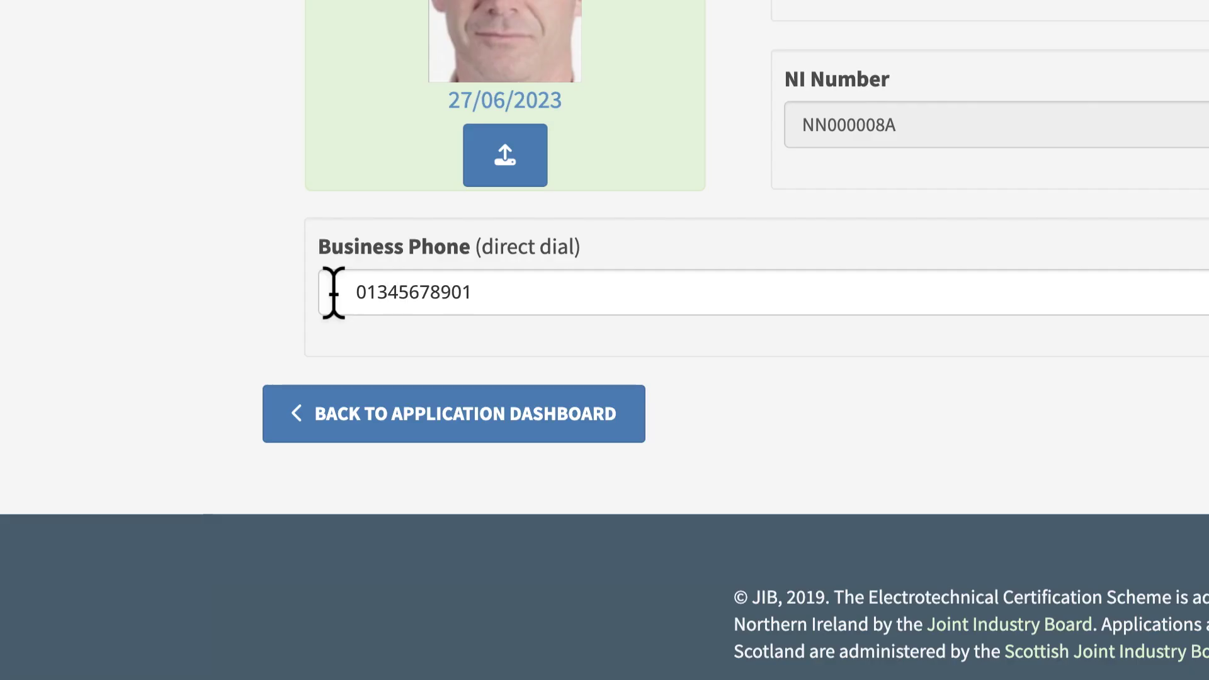
{"action": "left_click", "coordinate": [264, 293]}
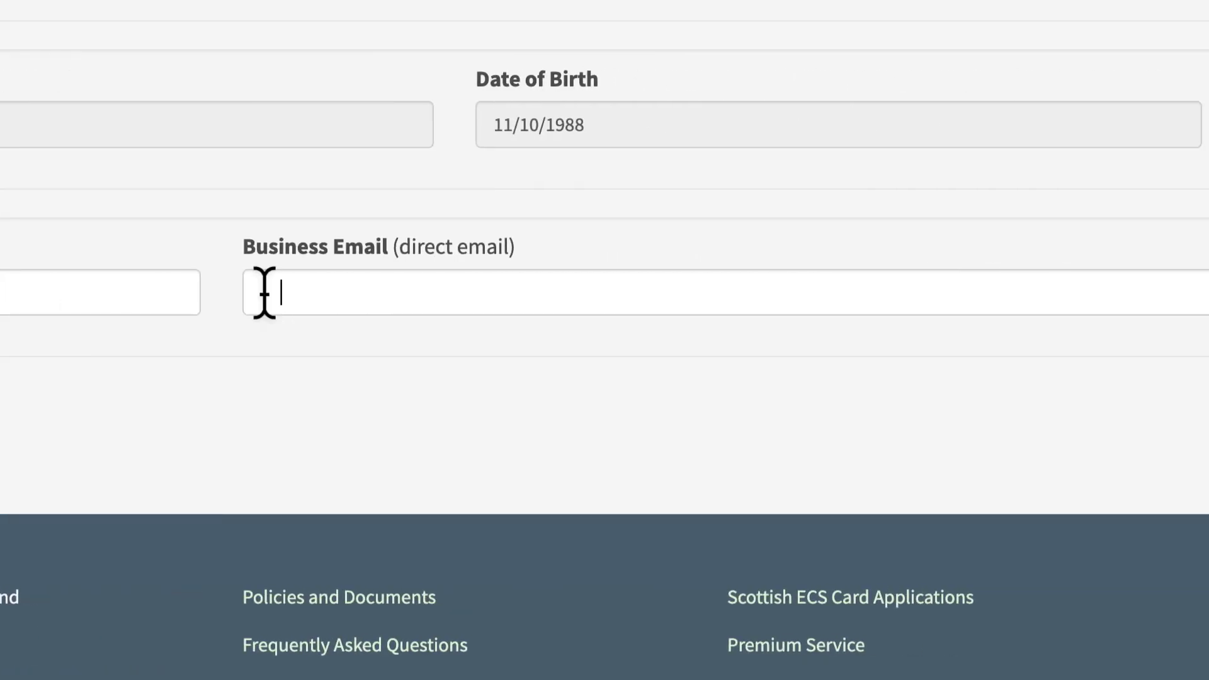
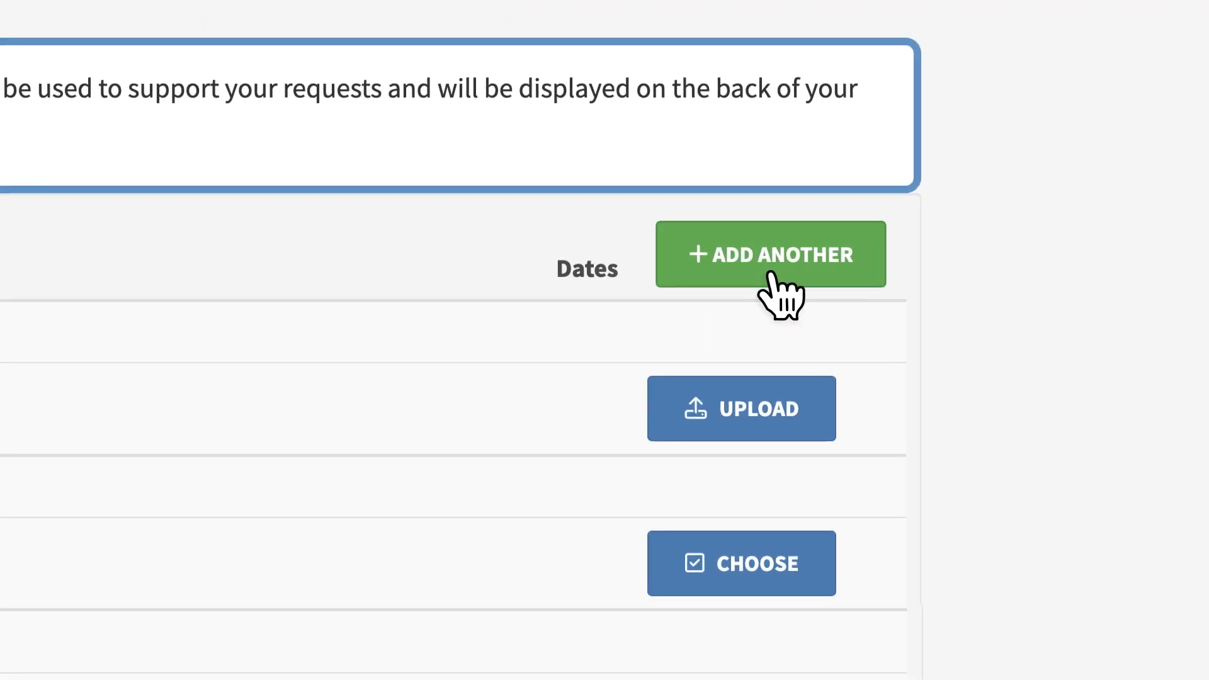
{"action": "left_click", "coordinate": [772, 275]}
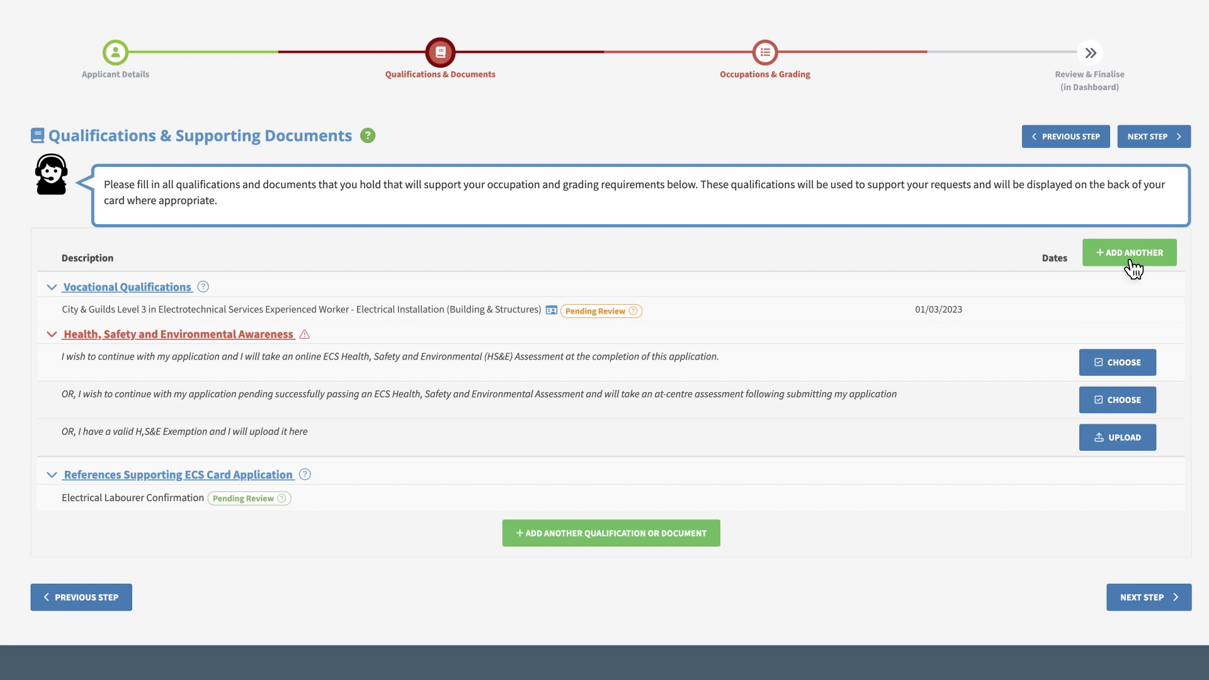
Manually add a NET qualification, searching 'AM' to pick AM2E: Electrotechnical Assessment (EWA).
{"action": "left_click", "coordinate": [1133, 255]}
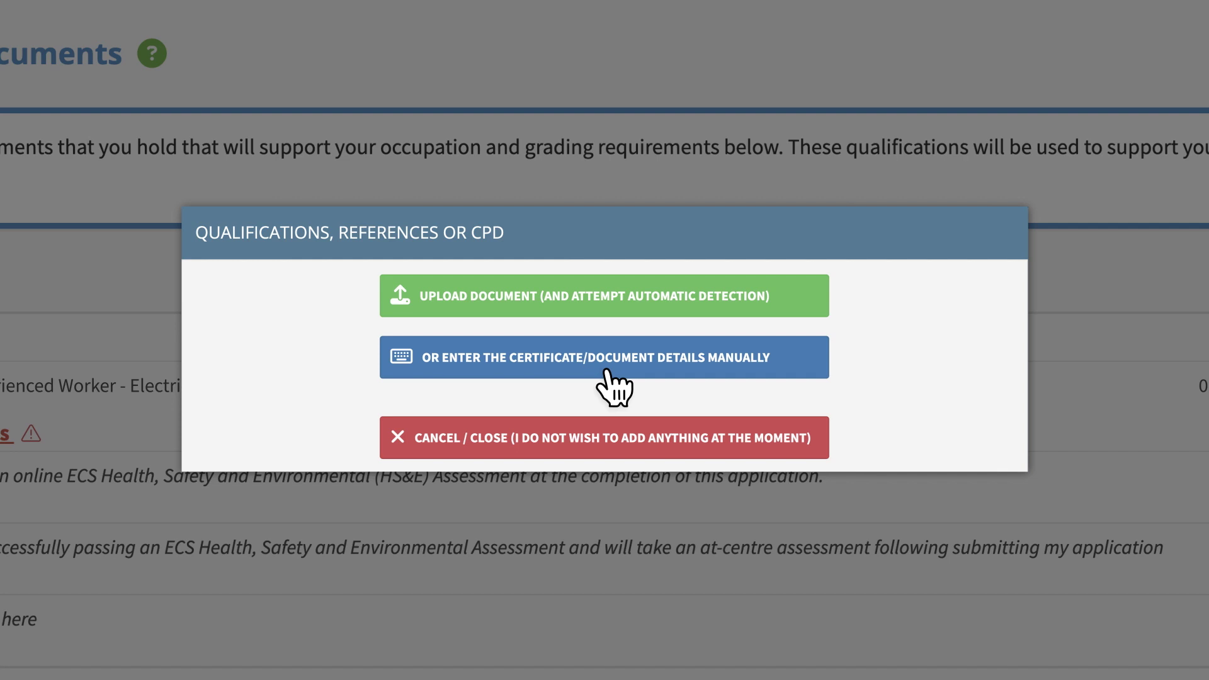
{"action": "left_click", "coordinate": [605, 370]}
{"action": "left_click", "coordinate": [606, 332]}
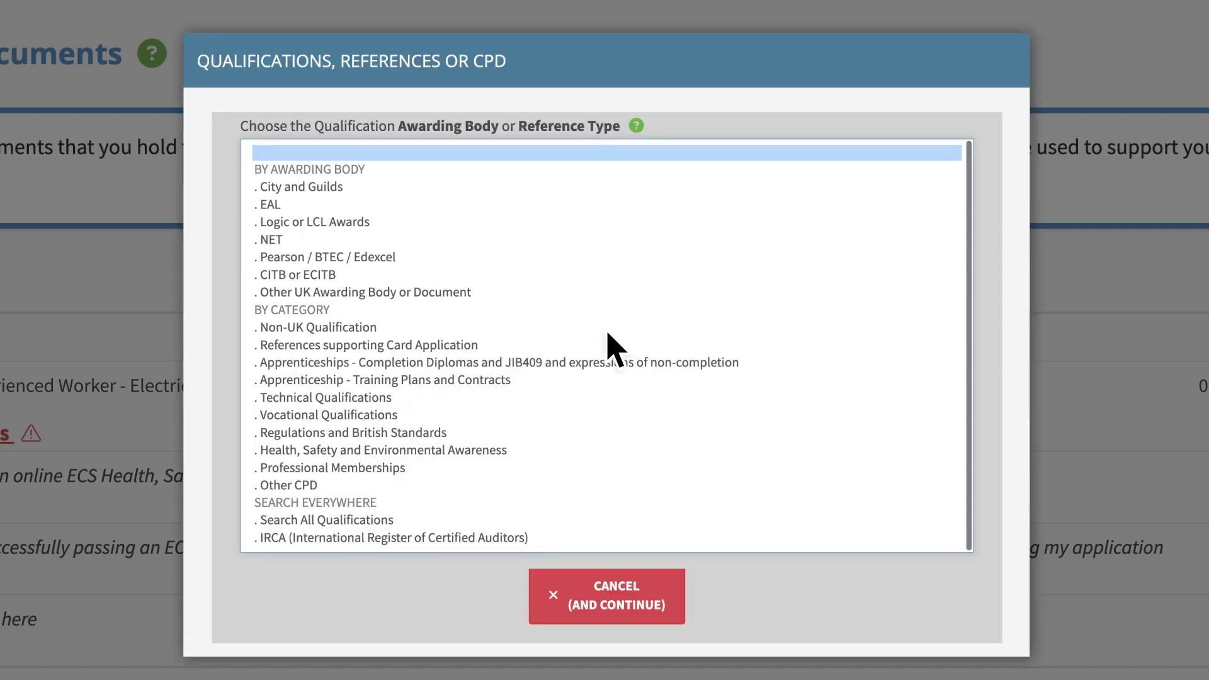
{"action": "left_click", "coordinate": [291, 240]}
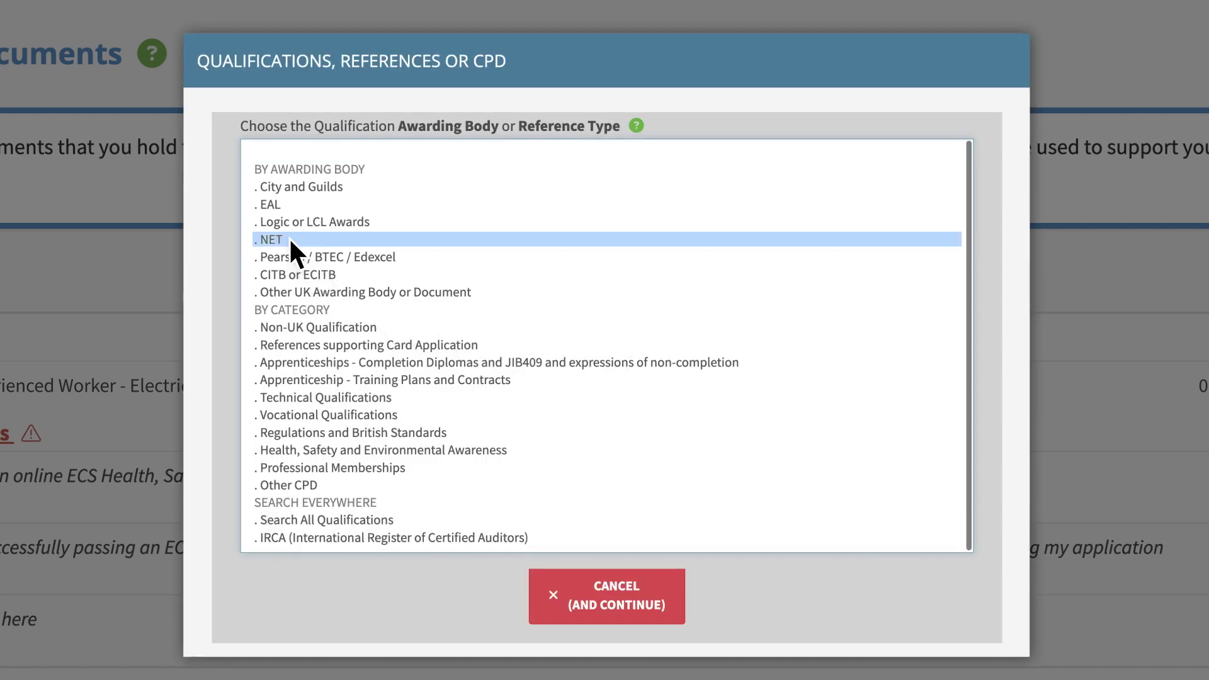
{"action": "left_click", "coordinate": [290, 239]}
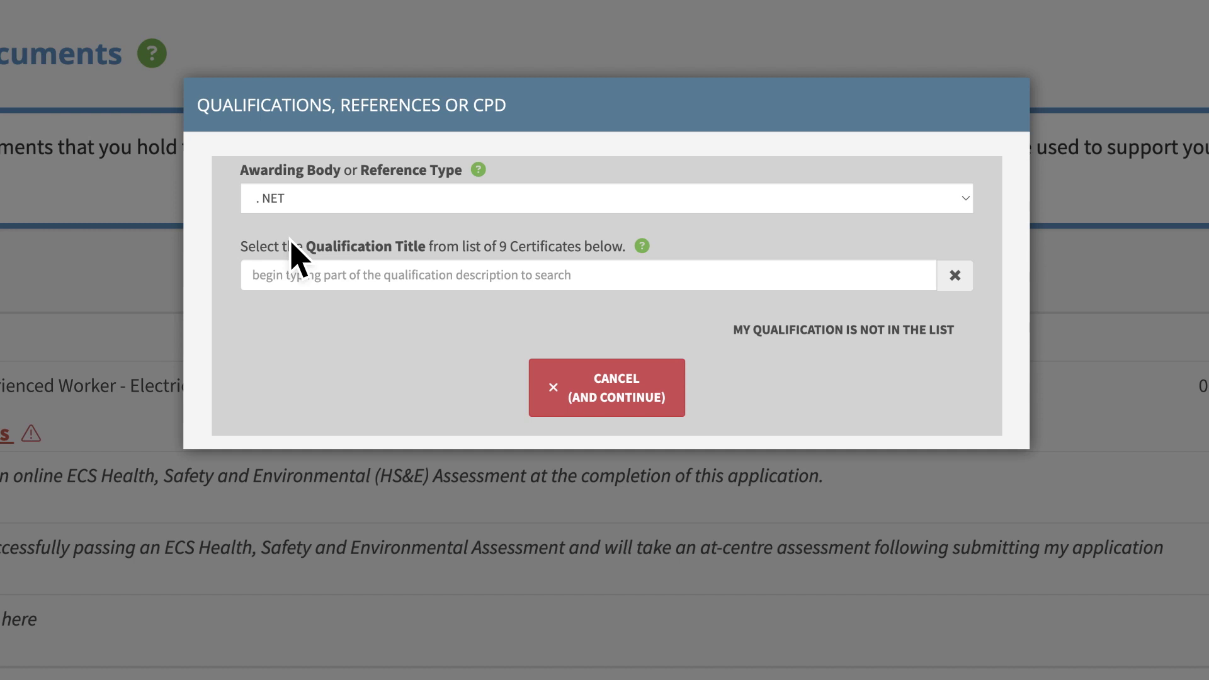
{"action": "left_click", "coordinate": [288, 274]}
{"action": "type", "text": "AM"}
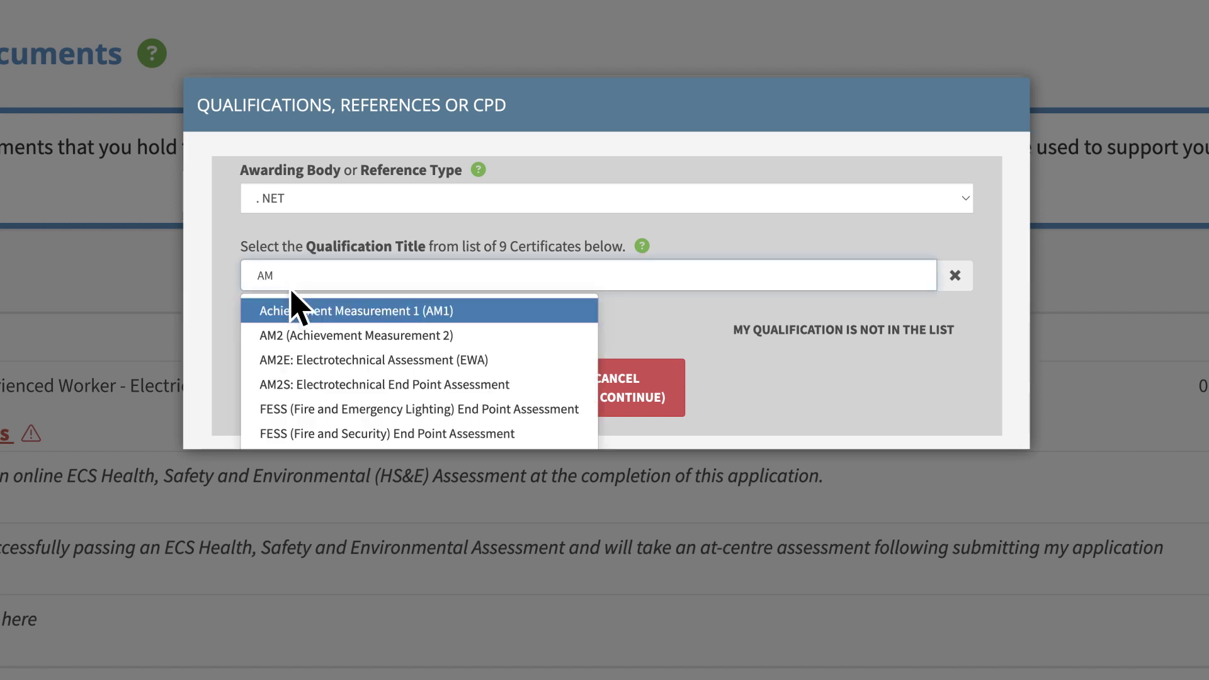
{"action": "left_click", "coordinate": [292, 367]}
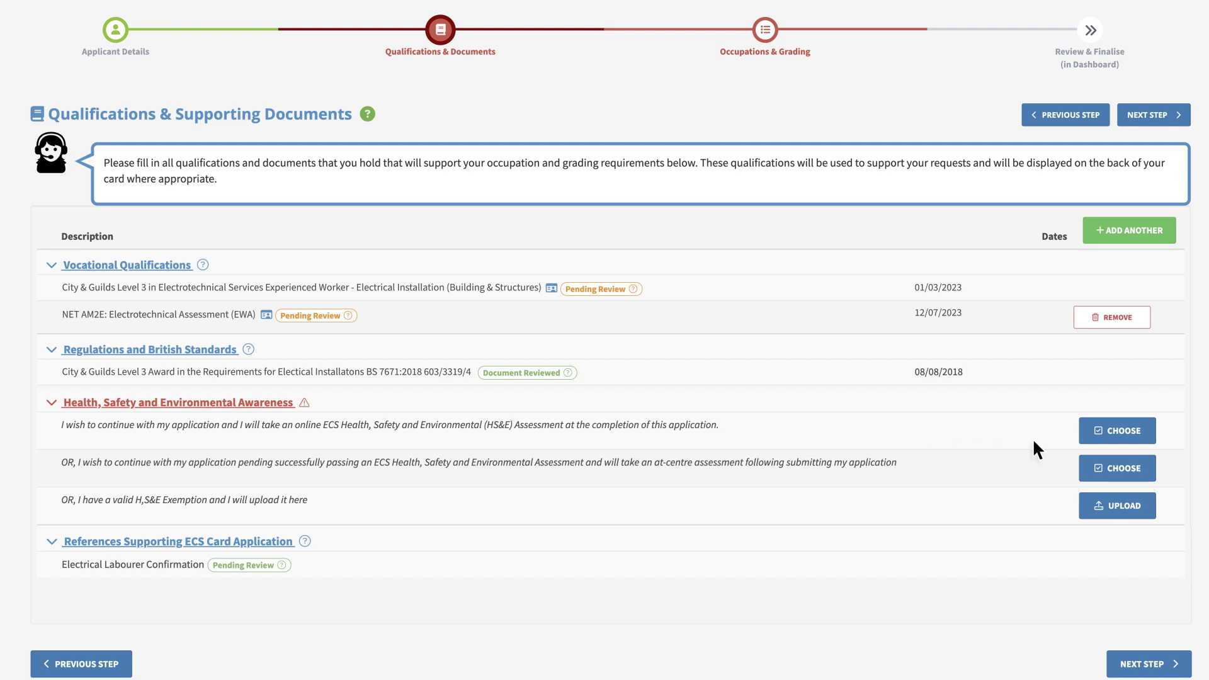
Choose the online ECS Health, Safety and Environment assessment option.
{"action": "left_click", "coordinate": [1119, 434]}
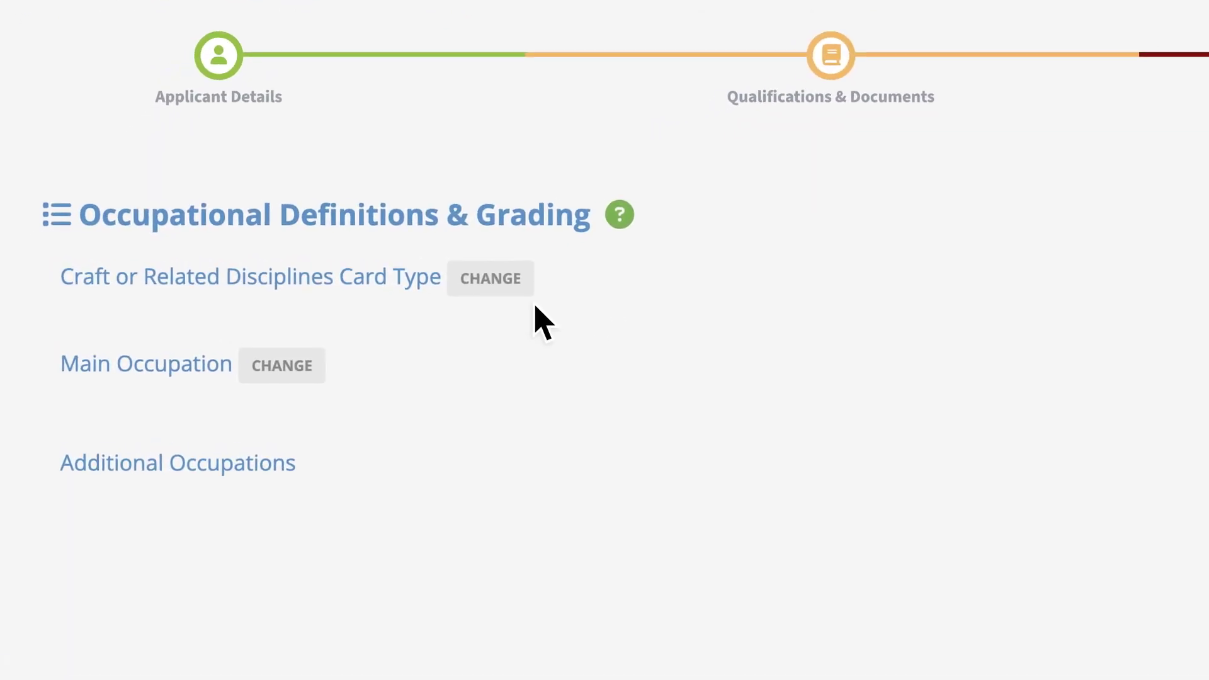
Change the card type to Core - Electrical and confirm it.
{"action": "left_click", "coordinate": [510, 285]}
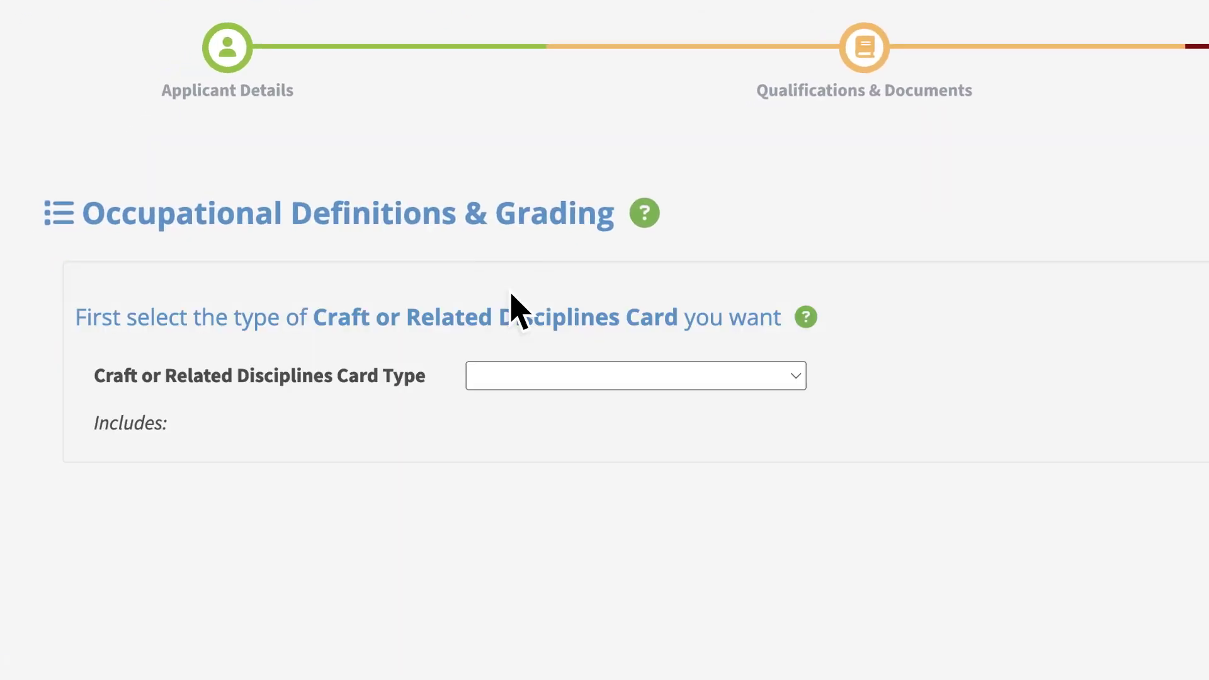
{"action": "left_click", "coordinate": [794, 378]}
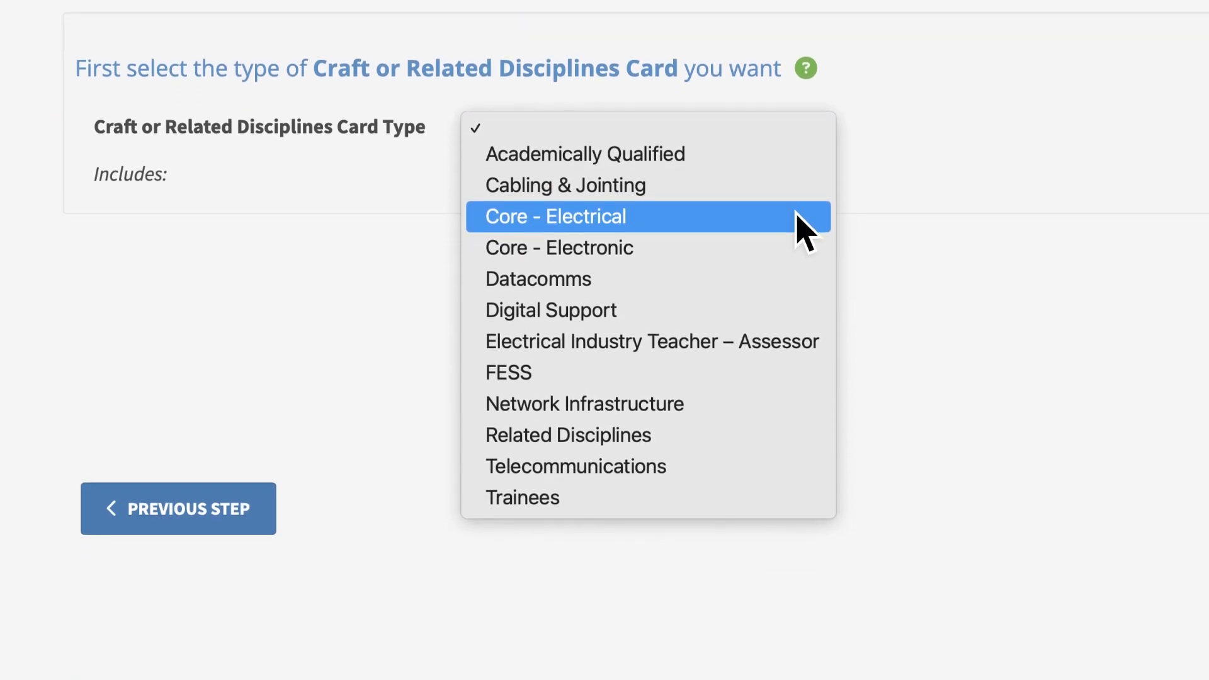
{"action": "left_click", "coordinate": [794, 465]}
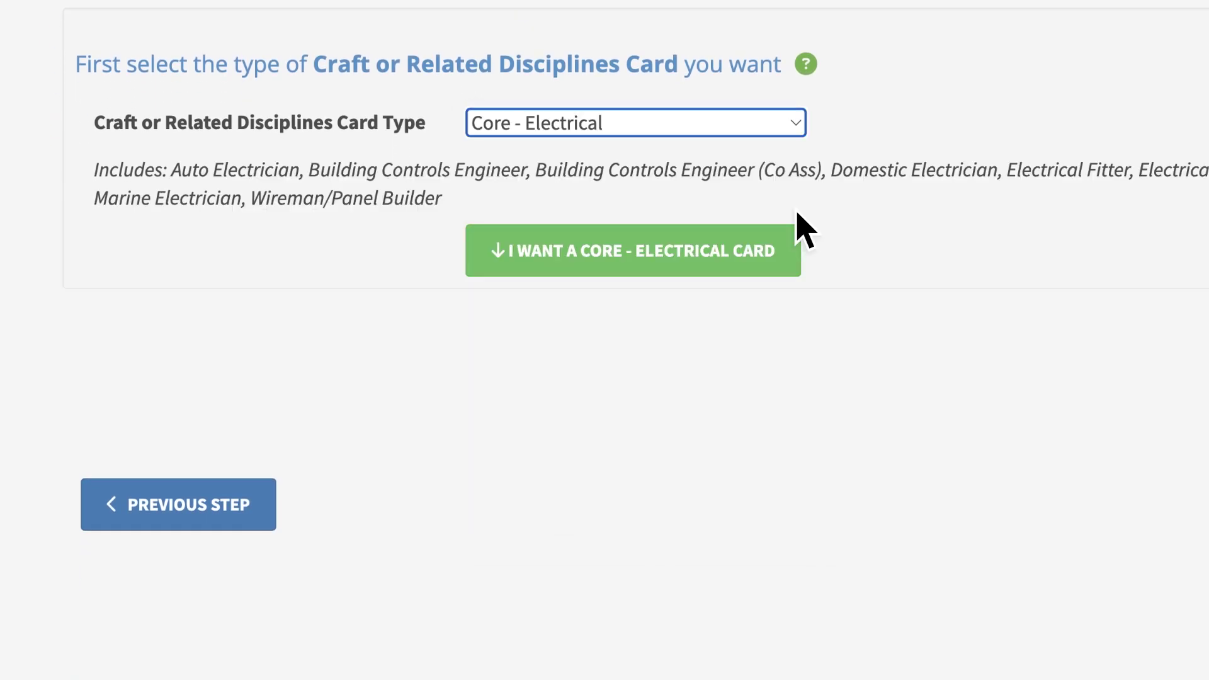
{"action": "left_click", "coordinate": [632, 263]}
Set the main occupation to Installation Electrician and the JIB grade to Electrician.
{"action": "left_click", "coordinate": [776, 301]}
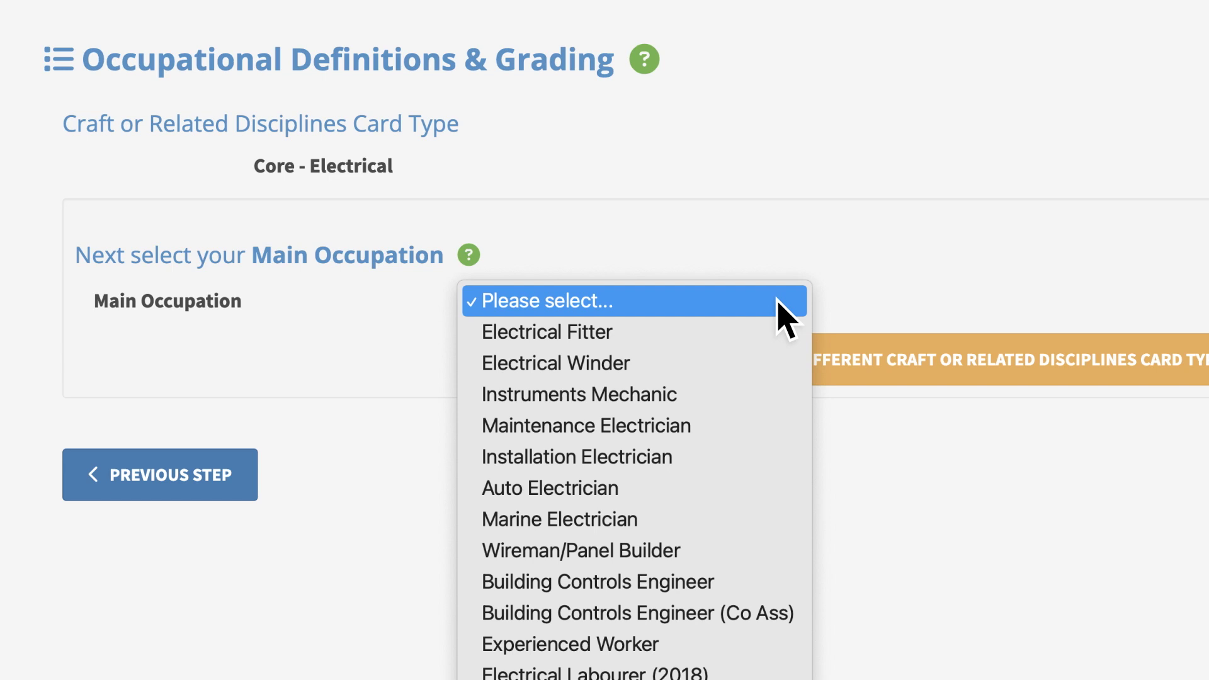
{"action": "left_click", "coordinate": [779, 457]}
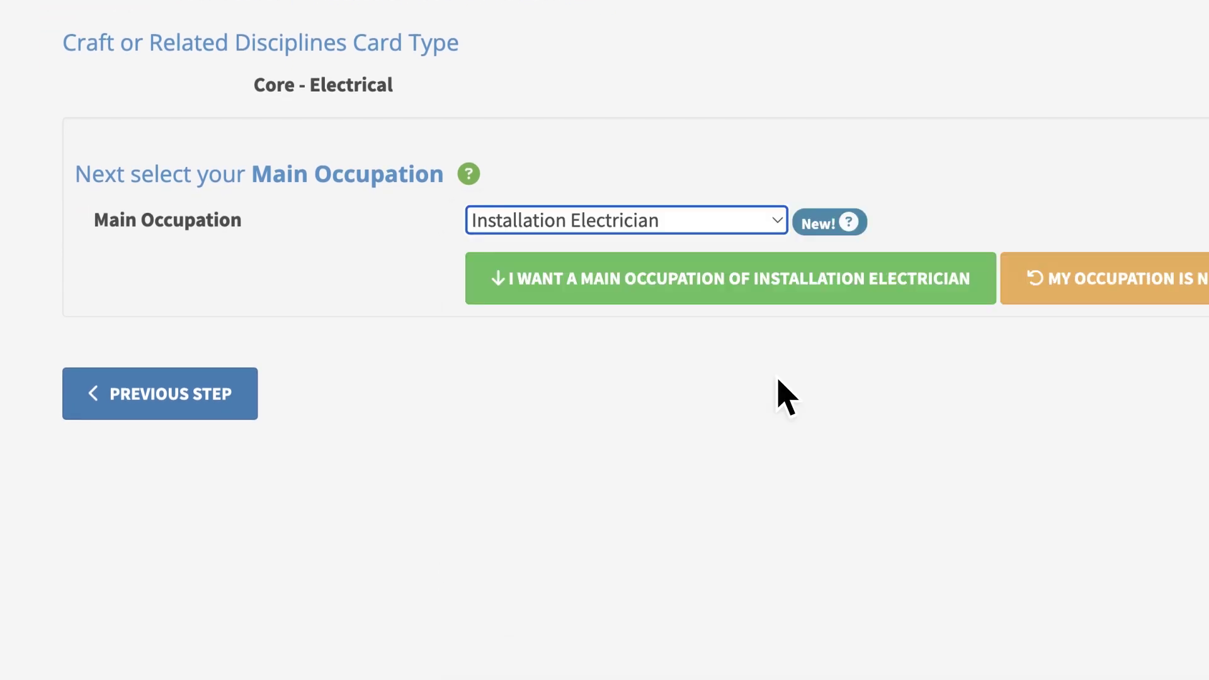
{"action": "left_click", "coordinate": [721, 294]}
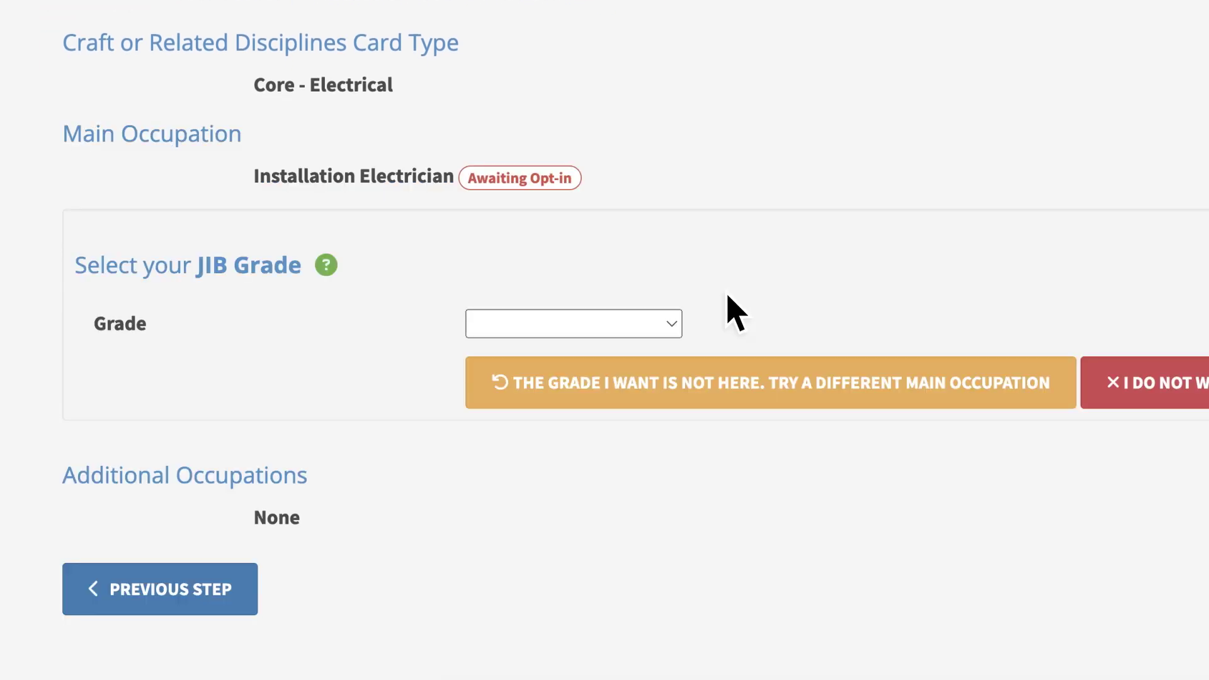
{"action": "left_click", "coordinate": [672, 325]}
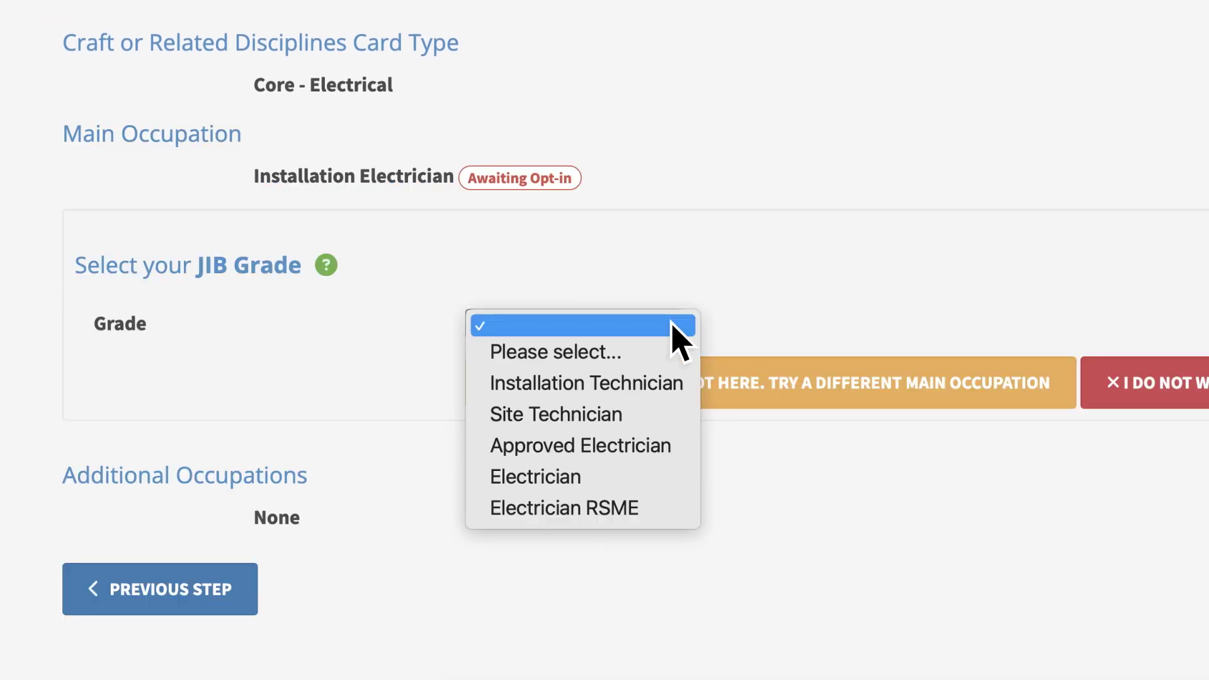
{"action": "left_click", "coordinate": [672, 479]}
{"action": "left_click", "coordinate": [643, 396]}
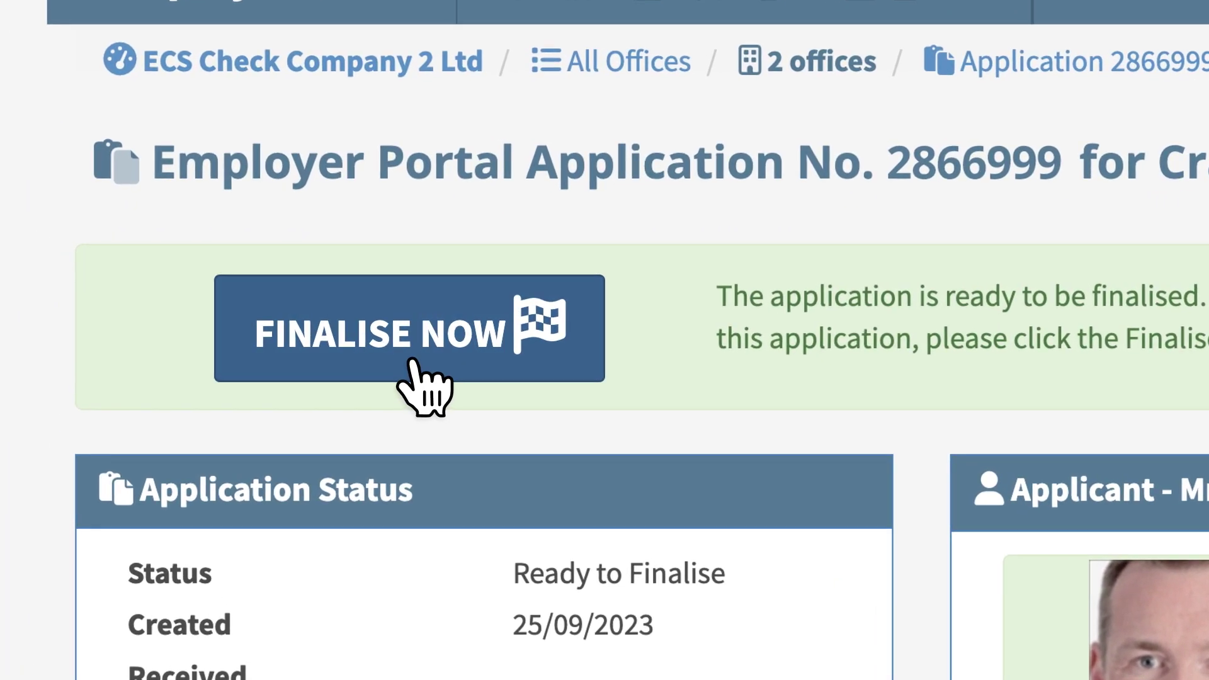
{"action": "left_click", "coordinate": [413, 363]}
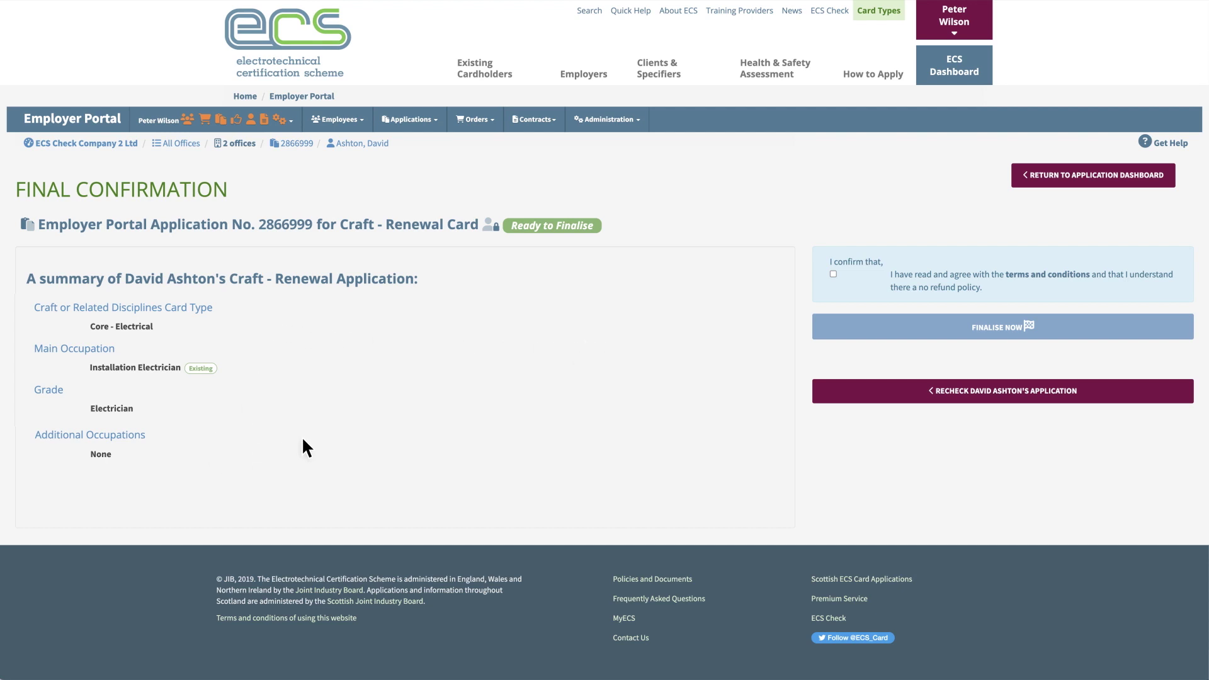
{"action": "left_click", "coordinate": [833, 275]}
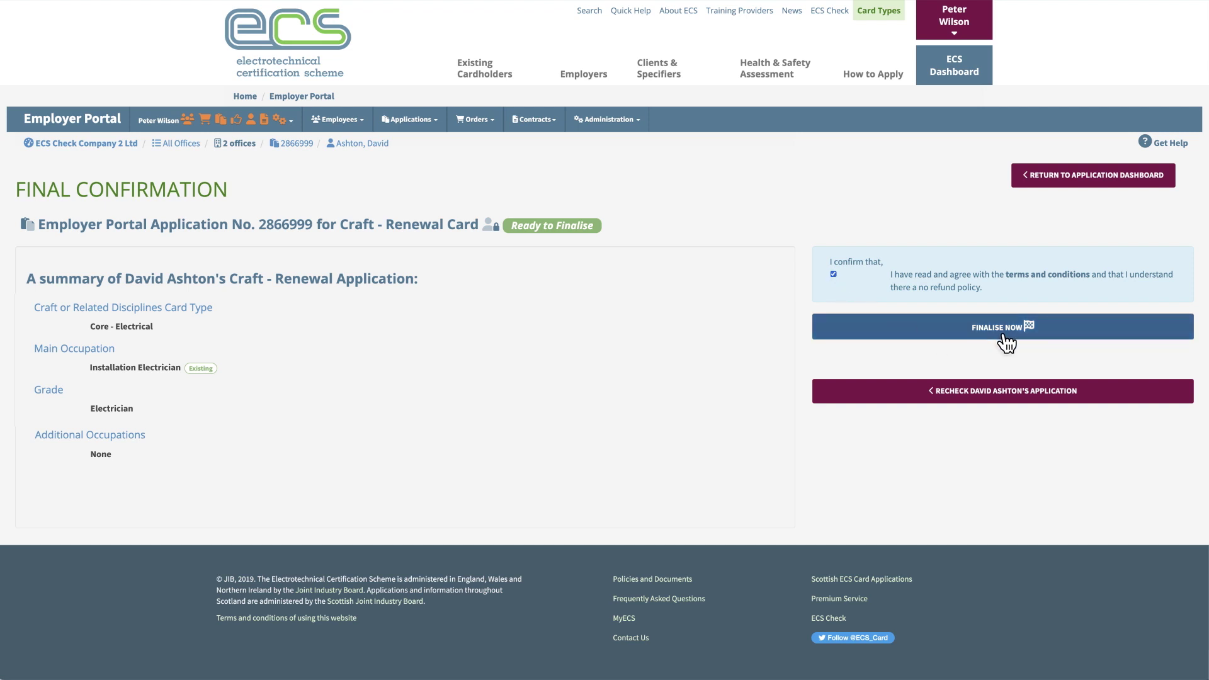
{"action": "left_click", "coordinate": [1006, 340]}
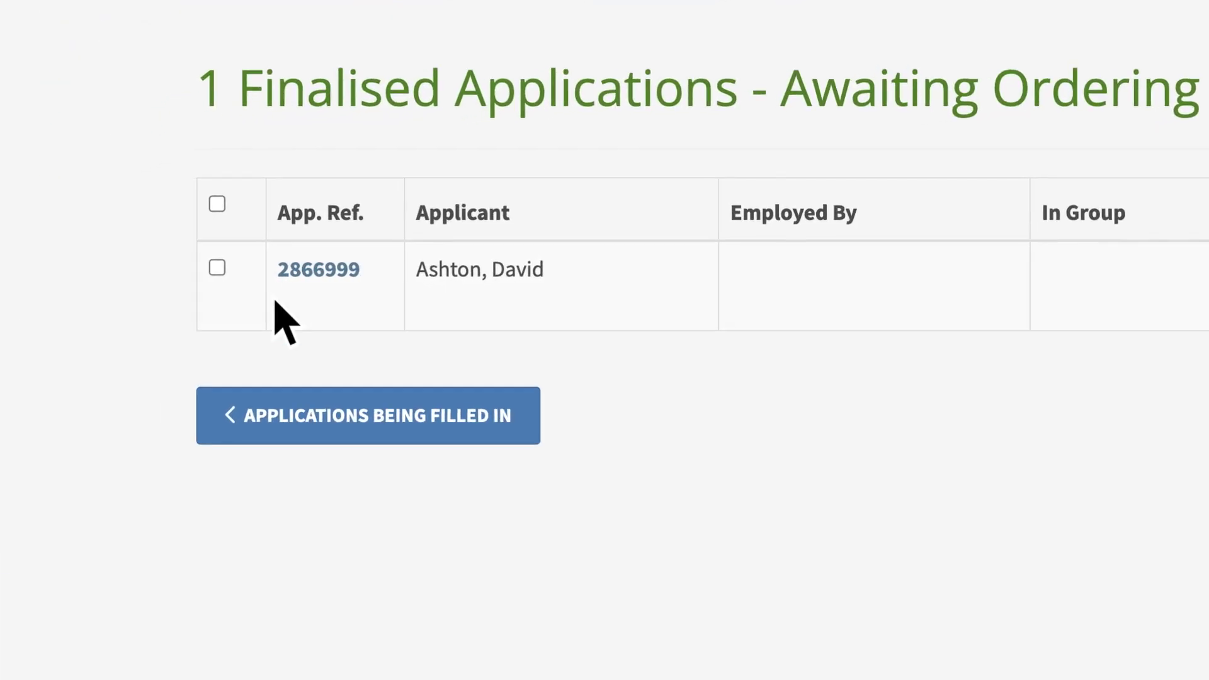
{"action": "left_click", "coordinate": [217, 269]}
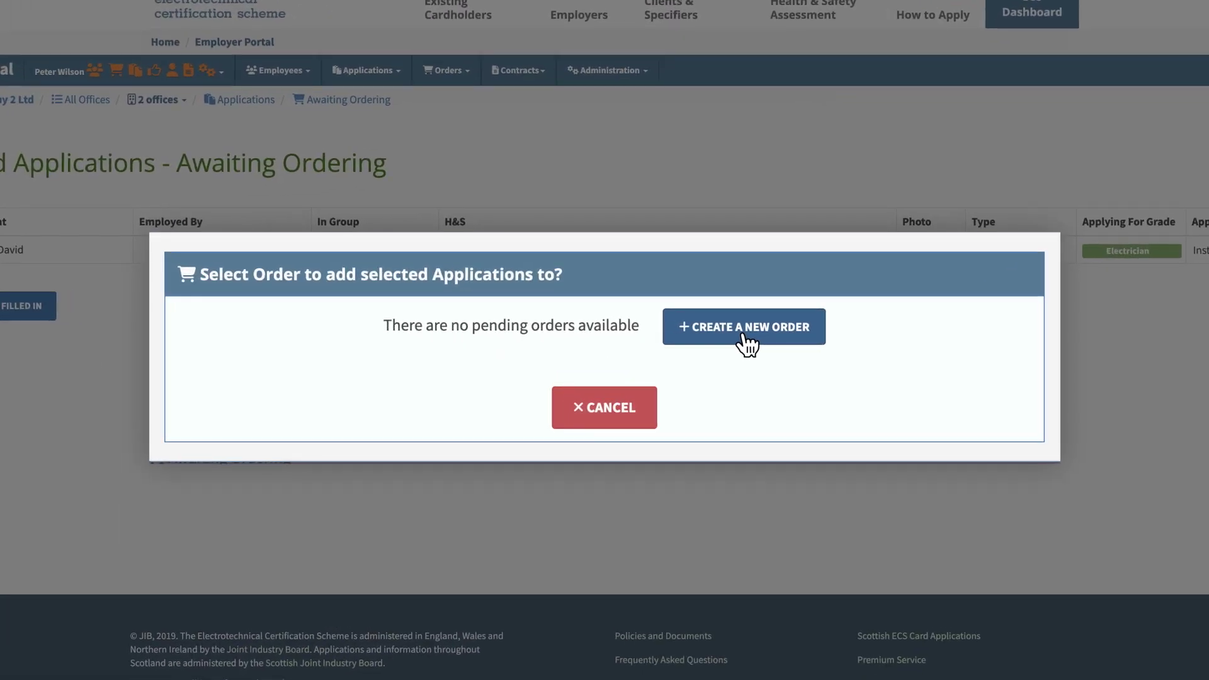
{"action": "left_click", "coordinate": [744, 336]}
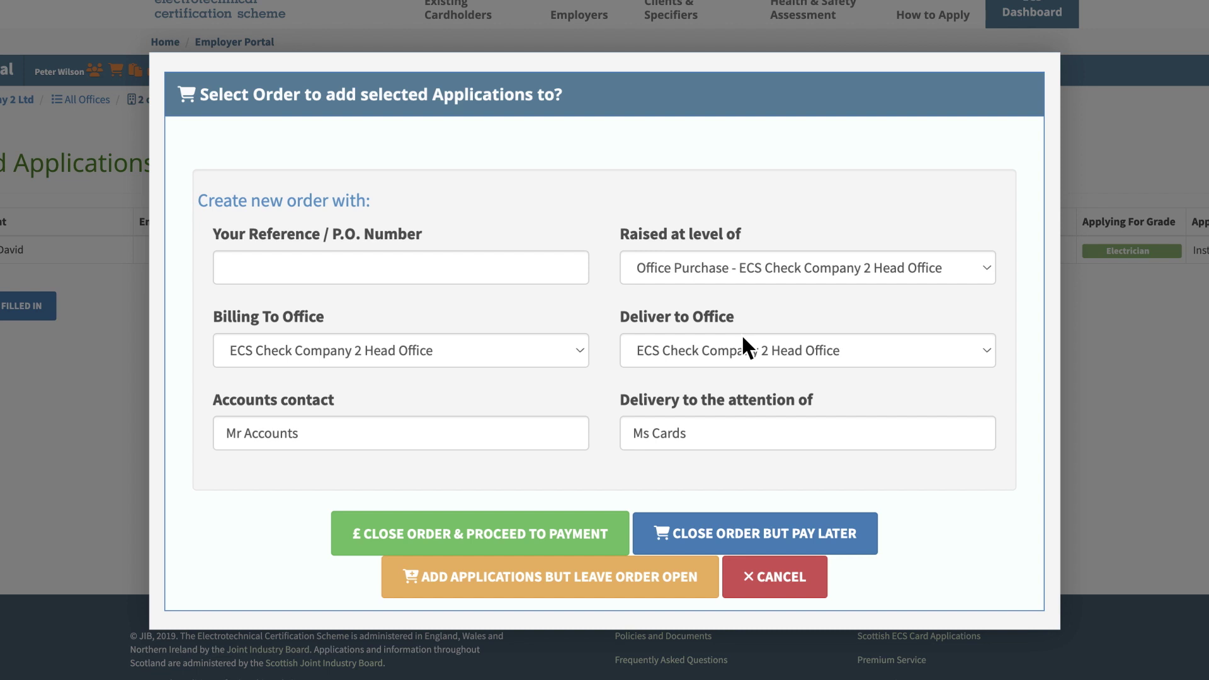
{"action": "left_click", "coordinate": [224, 269]}
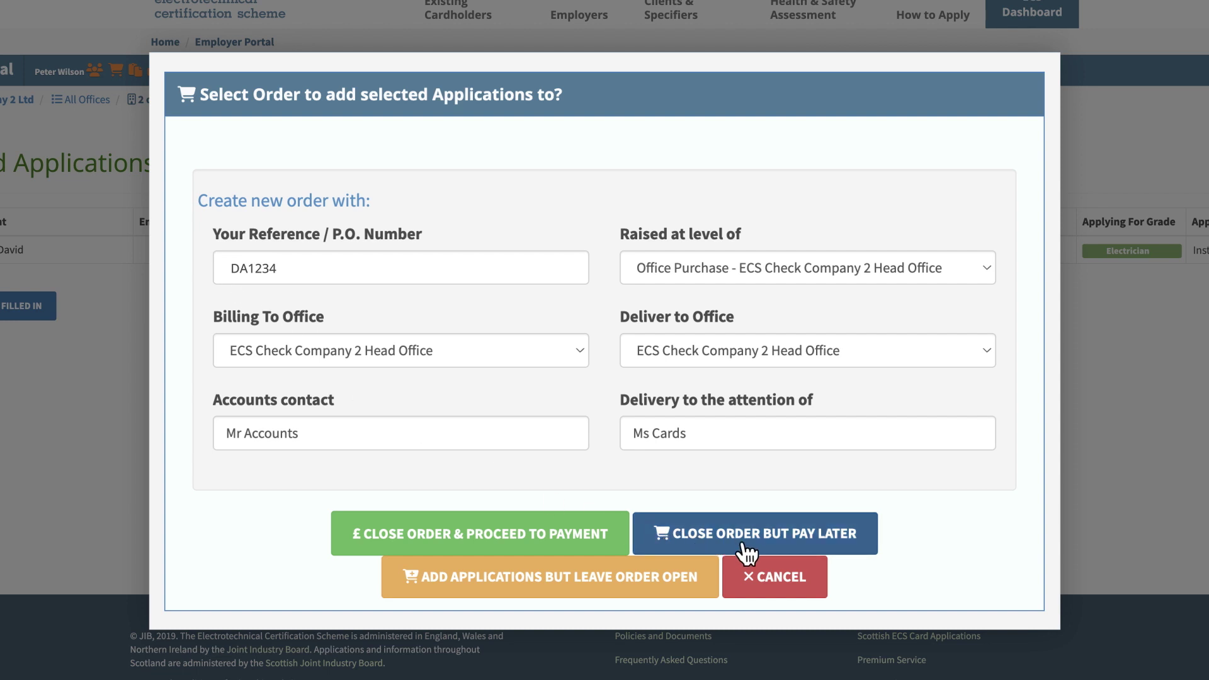
Close the new order to reach its Credit/Debit Card payment confirmation.
{"action": "left_click", "coordinate": [479, 545]}
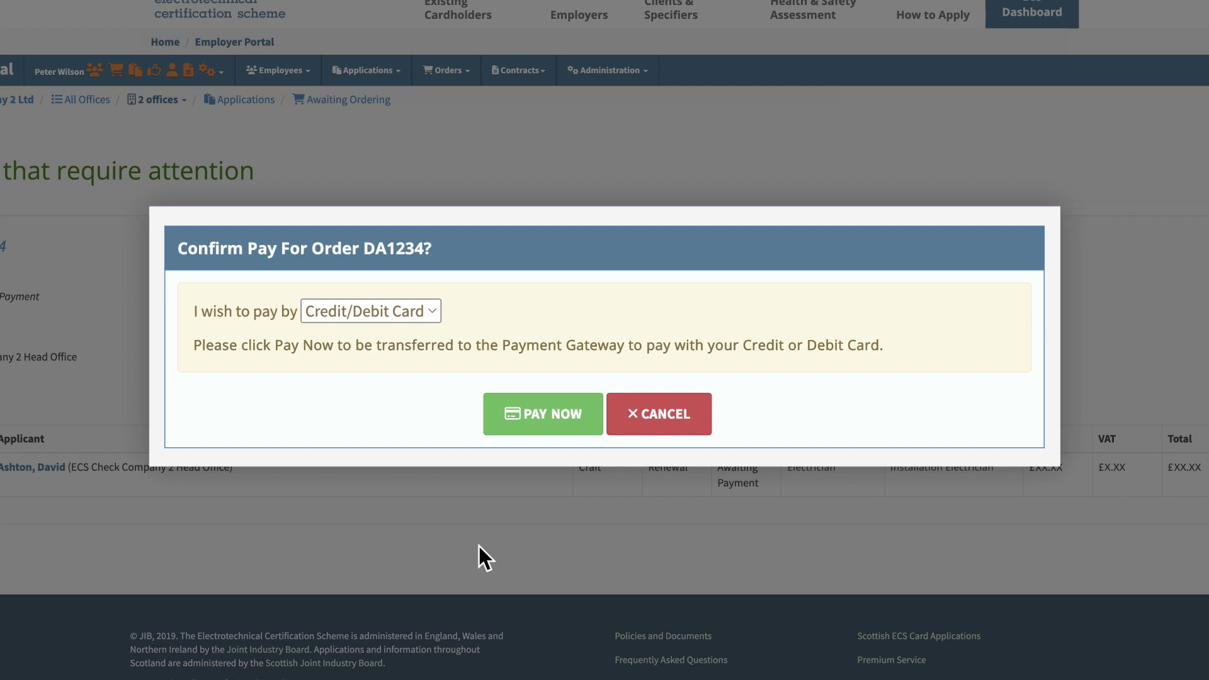